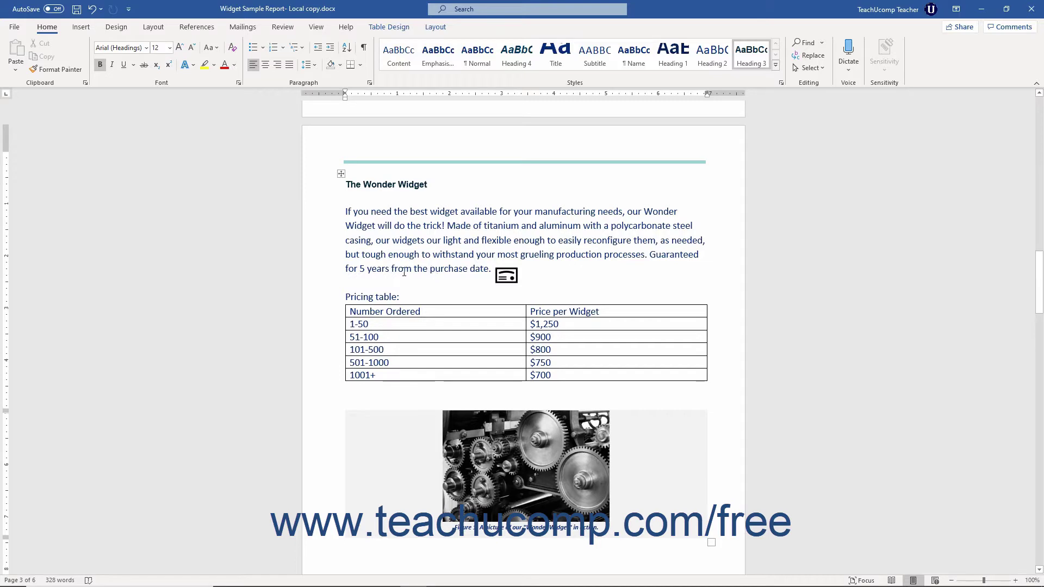
- Select the heading "The Wonder Widget", then extend a new selection from the heading through the gear picture at the page's end
drag(346, 184, 478, 182)
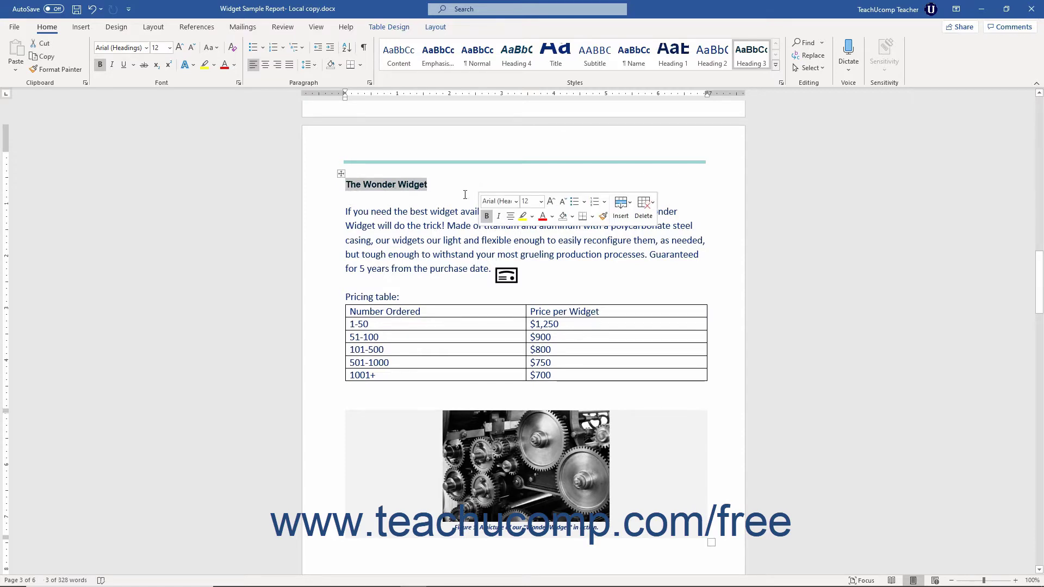
click(391, 223)
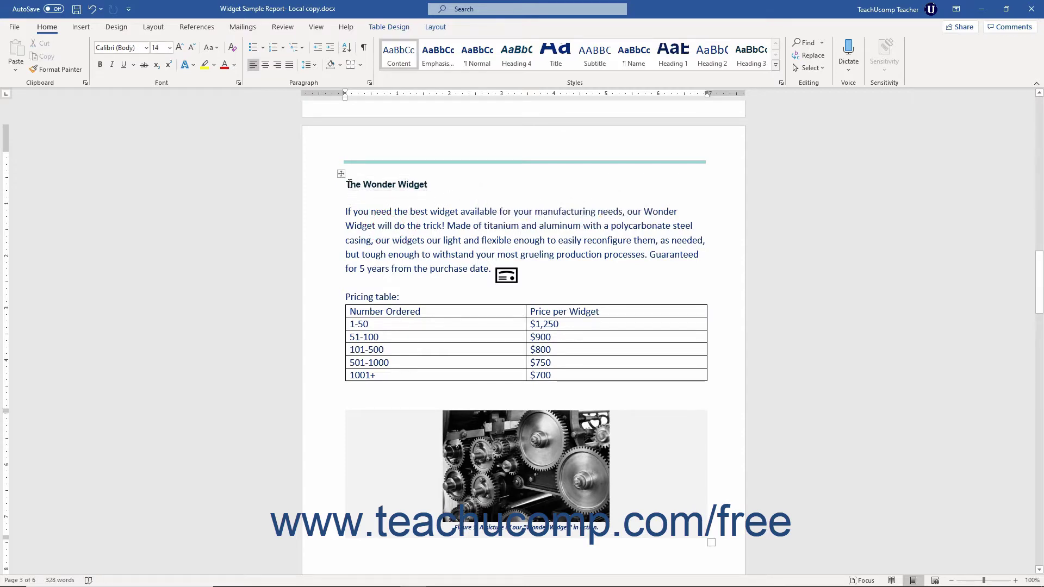
drag(348, 180, 615, 504)
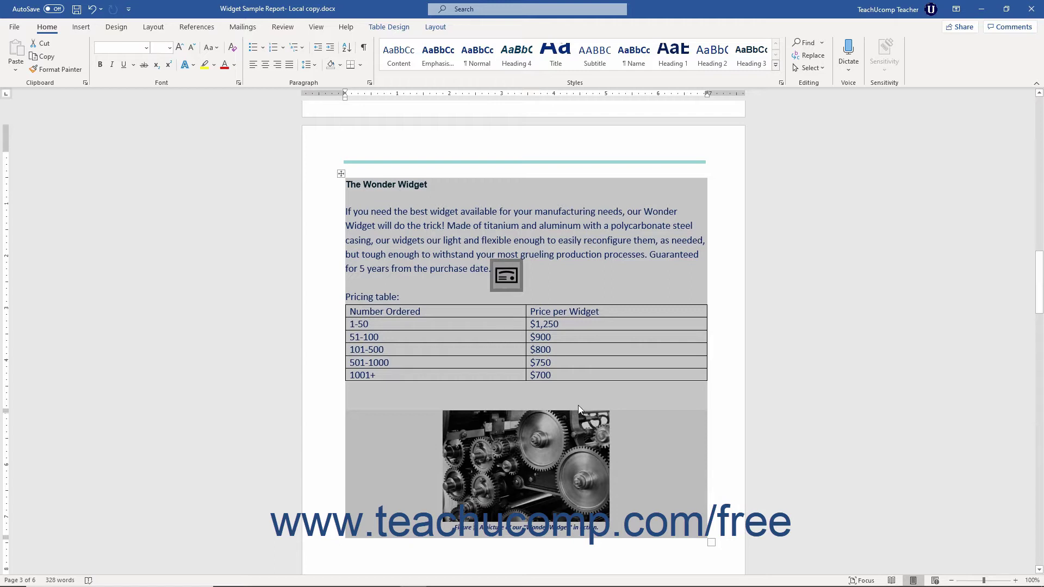
- Select the certificate icon beside the paragraph, then select all content in the document
click(506, 274)
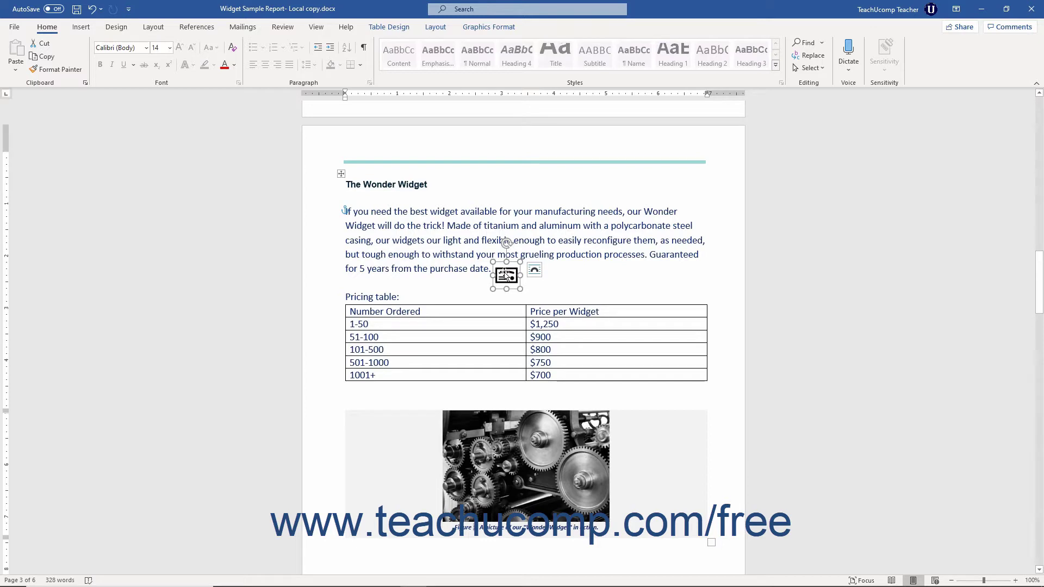
click(814, 68)
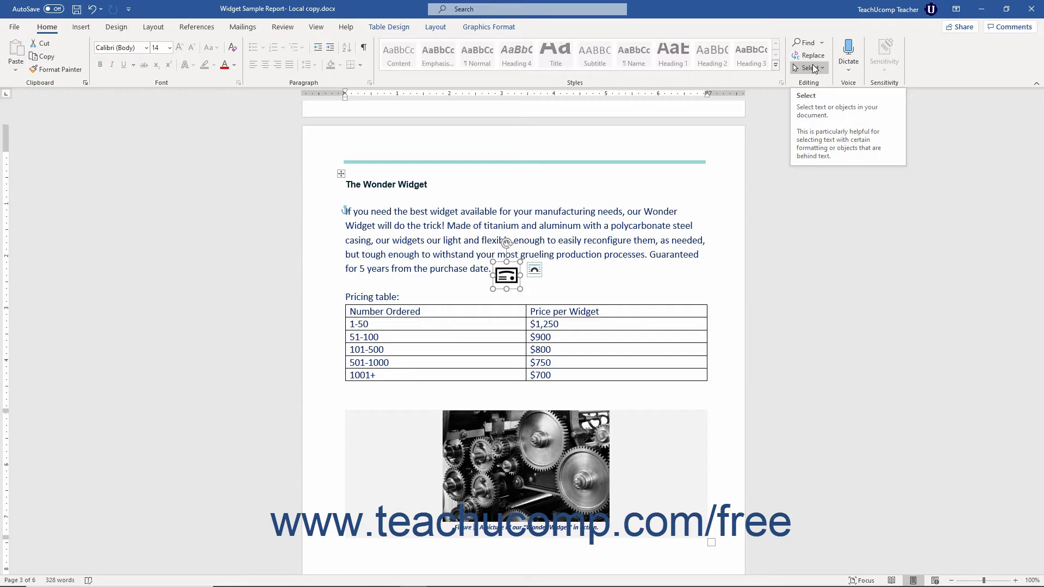
click(814, 68)
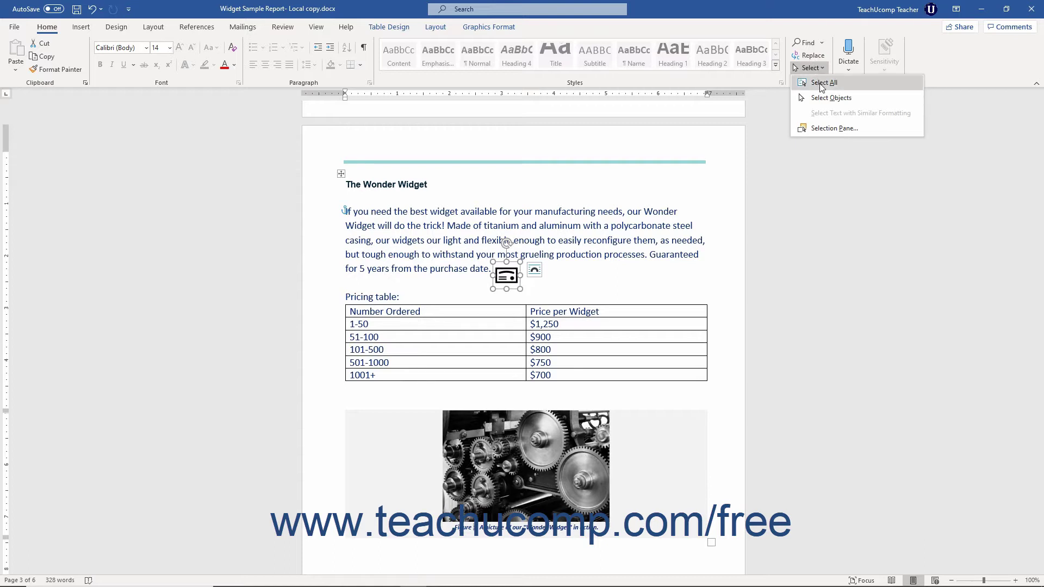
click(822, 83)
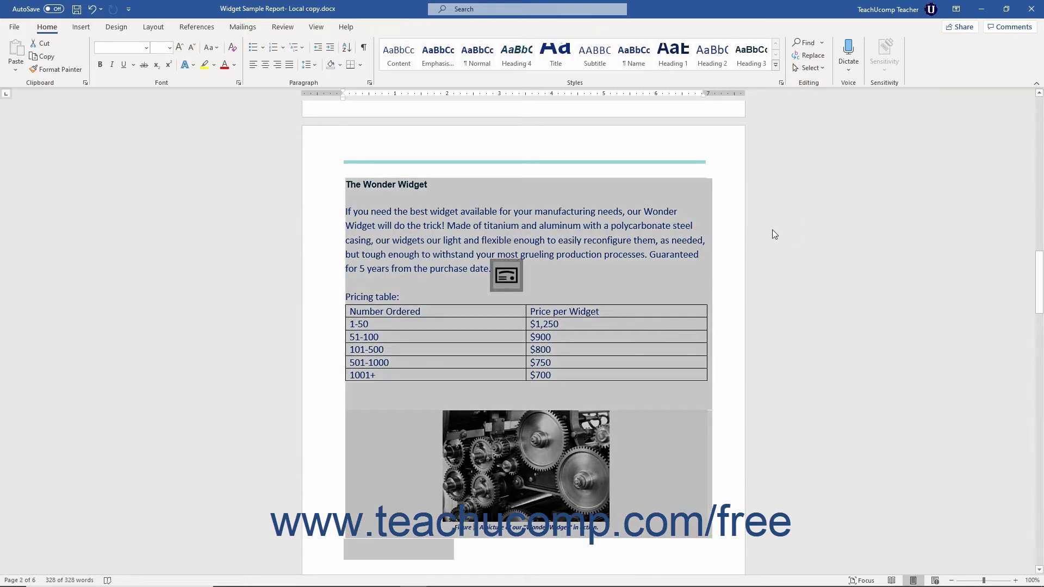
scroll(775, 234, up, 3)
scroll(775, 234, down, 2)
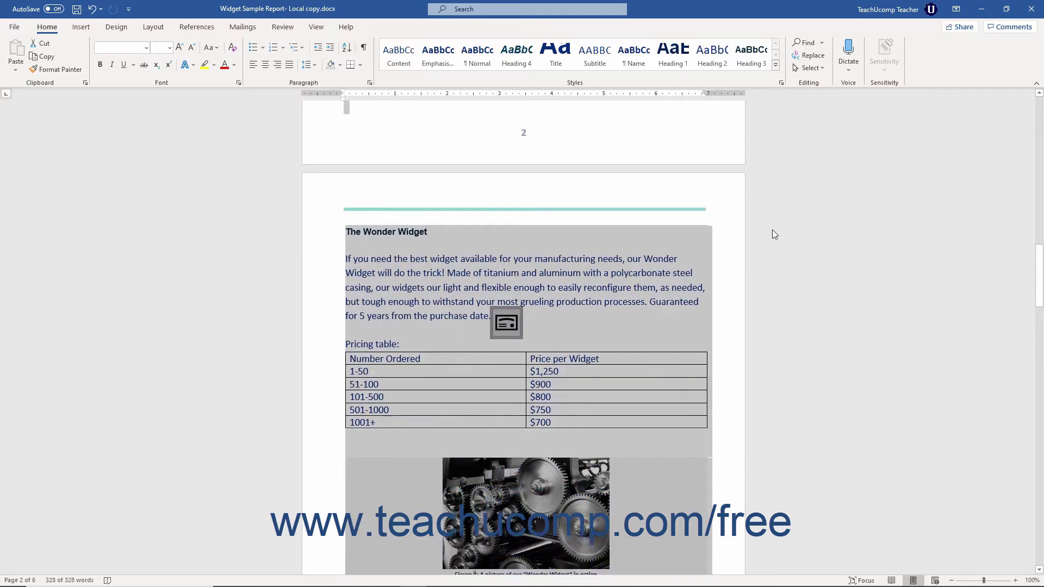
scroll(773, 234, down, 2)
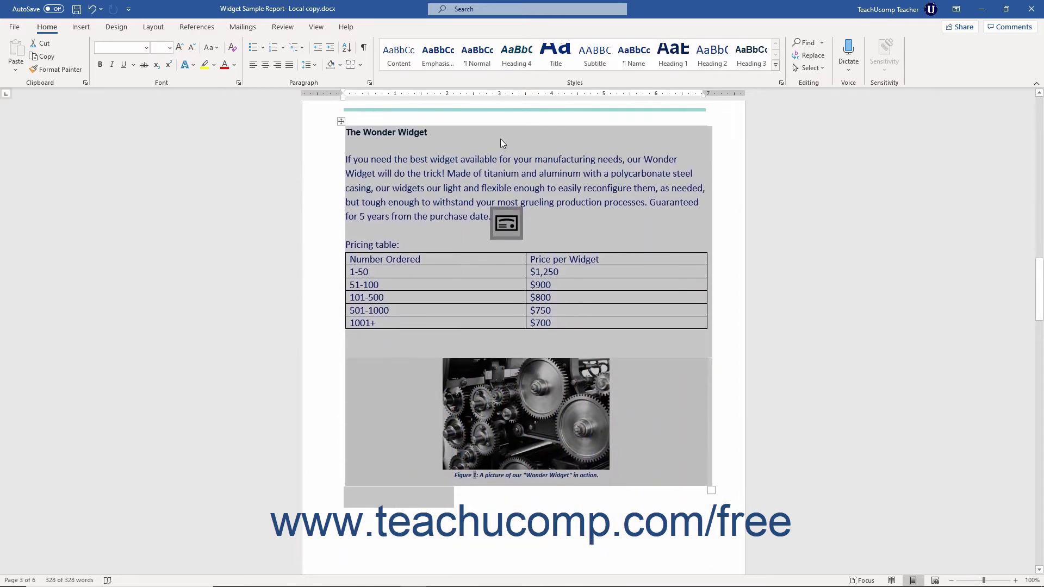
- Turn on Select Objects mode and select the floating icon by enclosing the page content below the heading in a selection area
click(500, 143)
click(824, 69)
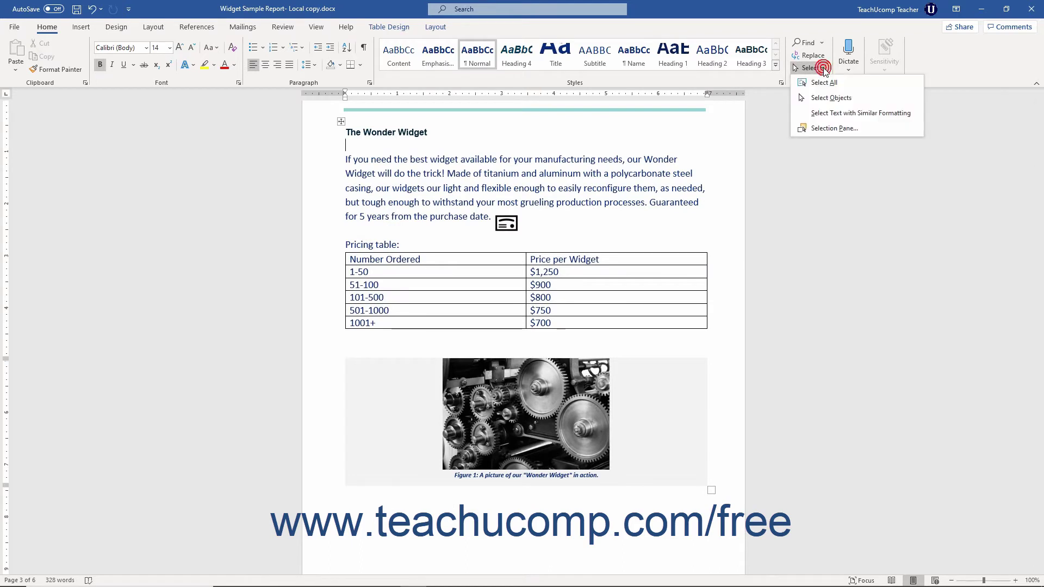
click(826, 100)
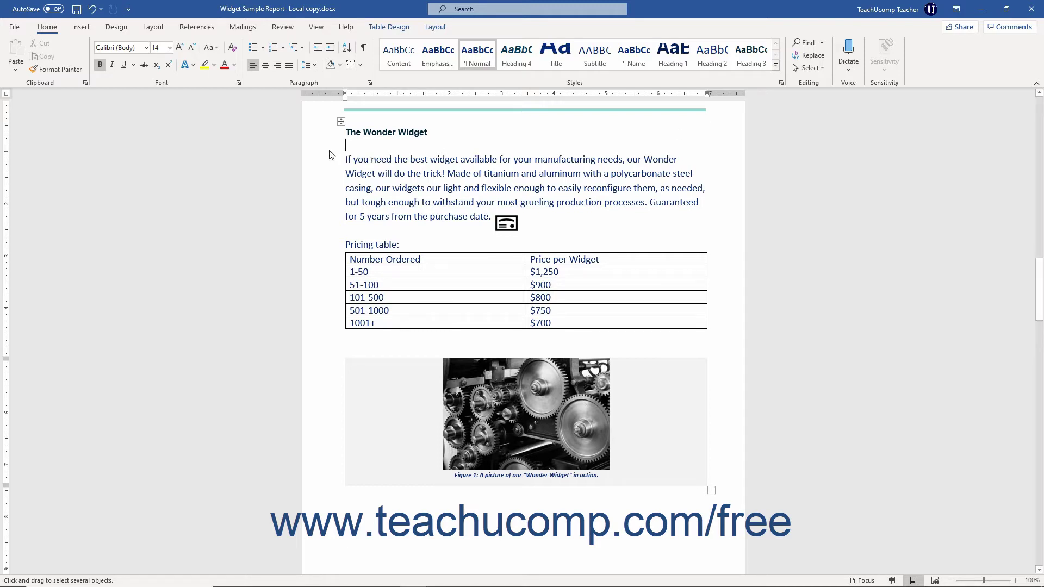
drag(329, 151, 732, 503)
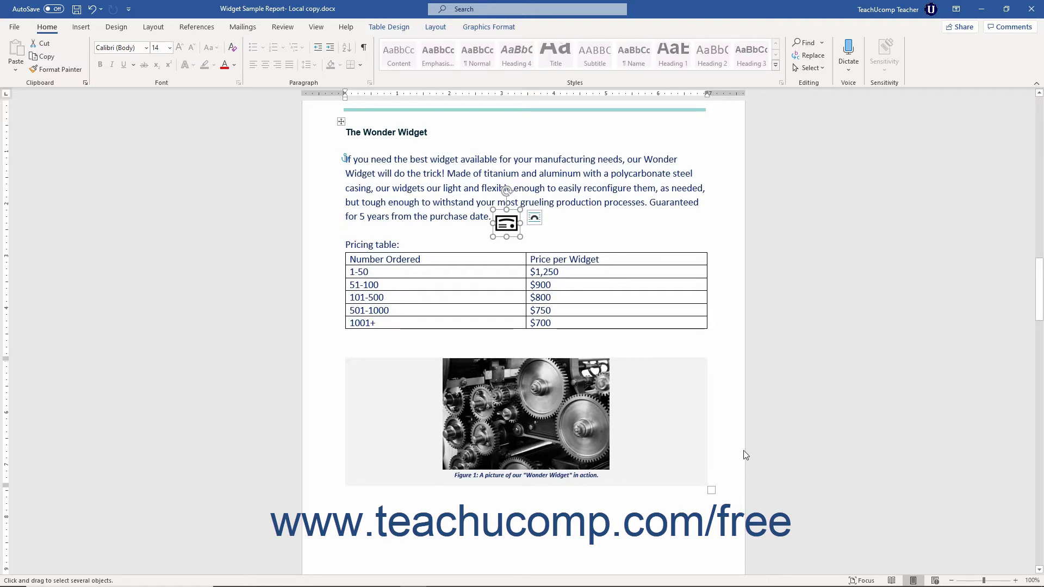
- Turn off Select Objects mode and place the text cursor in the heading "The Wonder Widget"
click(817, 68)
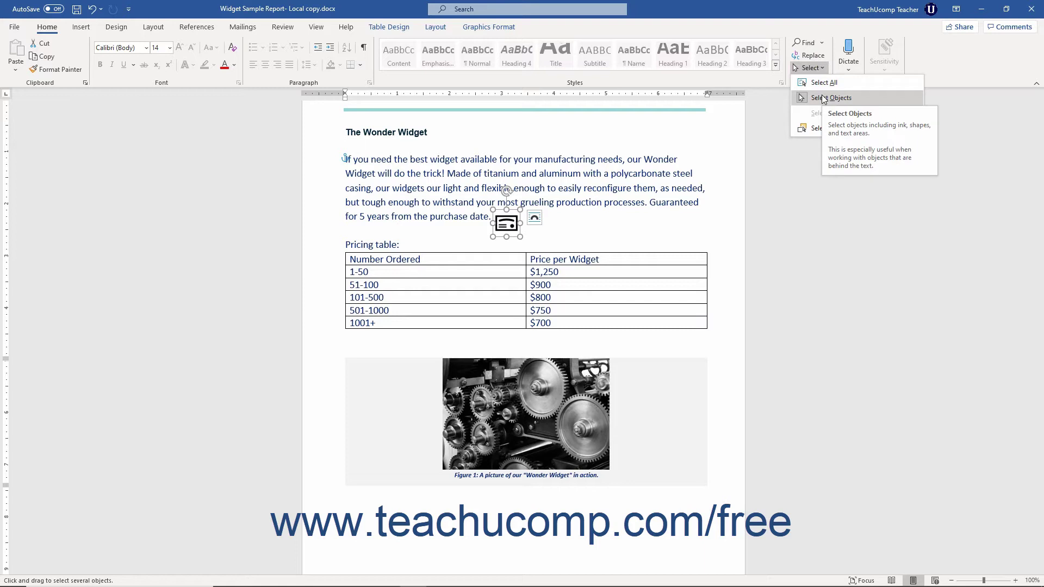
click(824, 98)
click(409, 136)
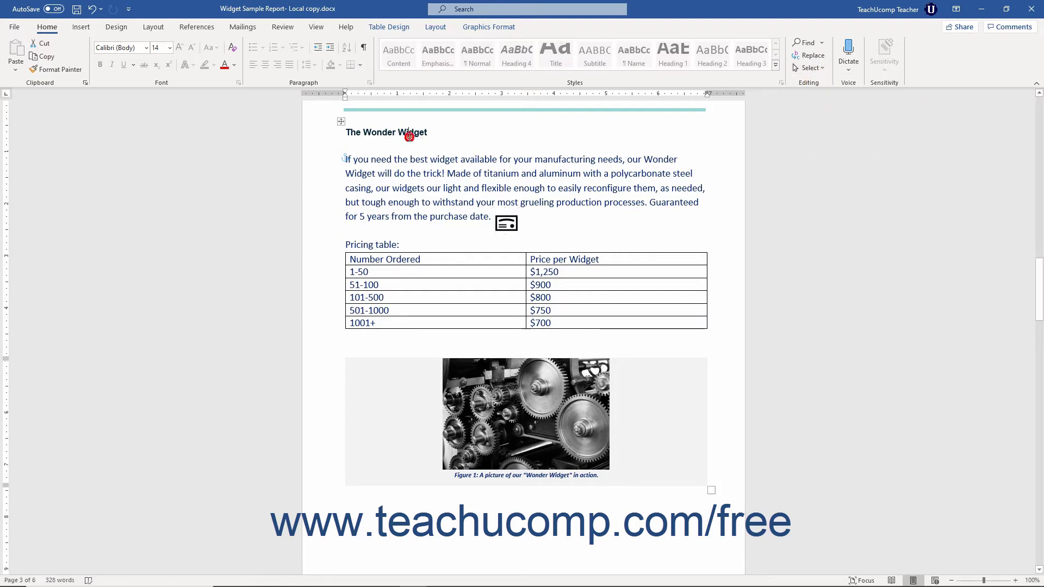
- Select the heading line "The Wonder Widget" and all text with similar formatting, then clear the selection
click(337, 132)
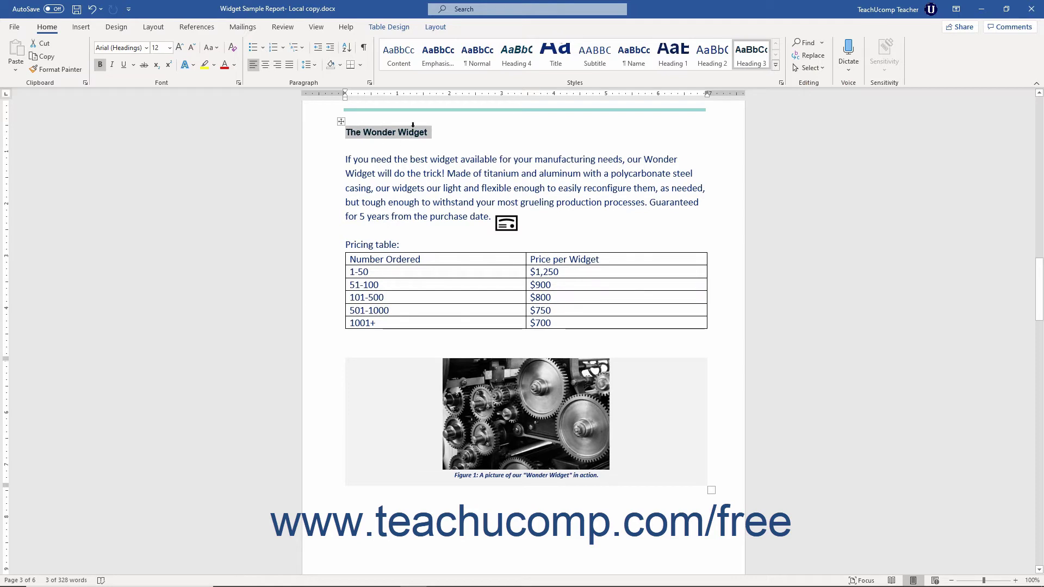
click(806, 72)
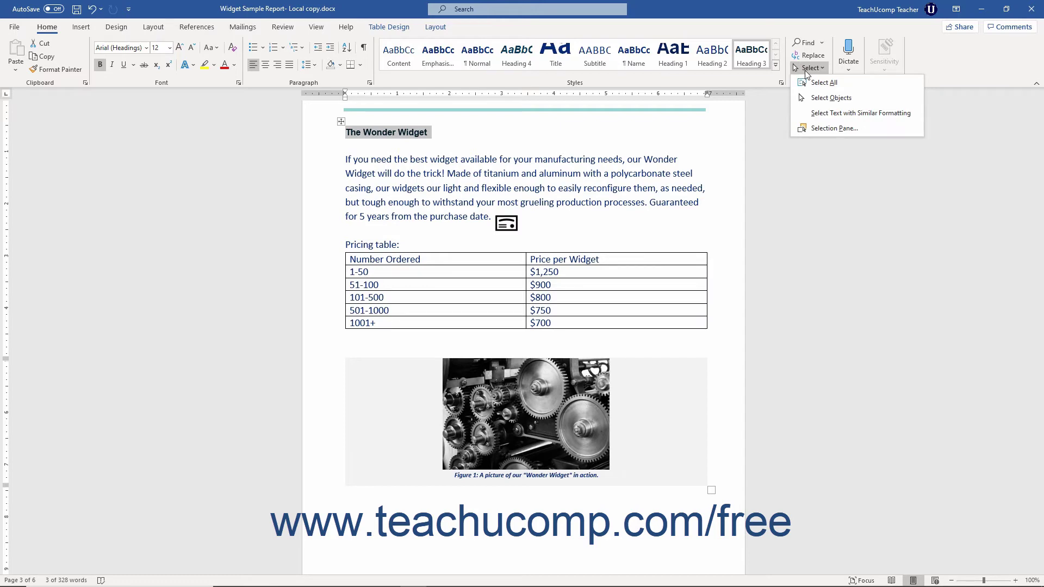
click(816, 115)
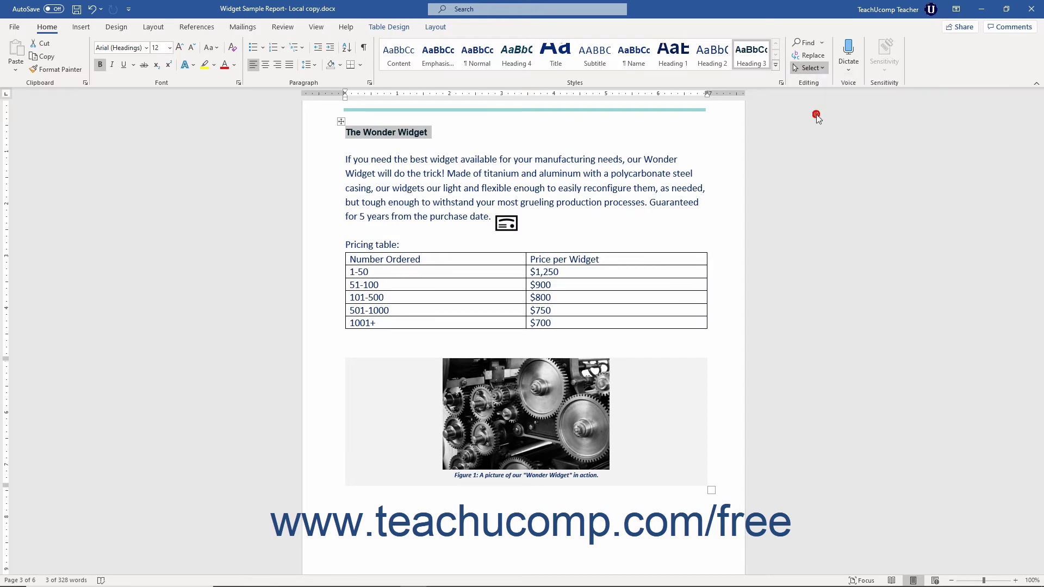
scroll(777, 324, down, 6)
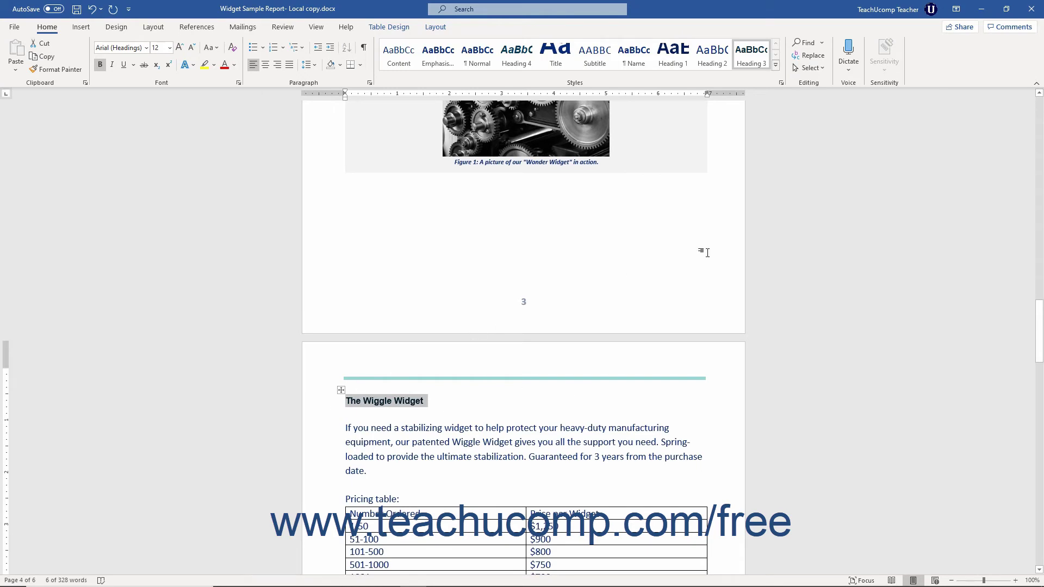
scroll(686, 296, up, 5)
scroll(686, 297, up, 2)
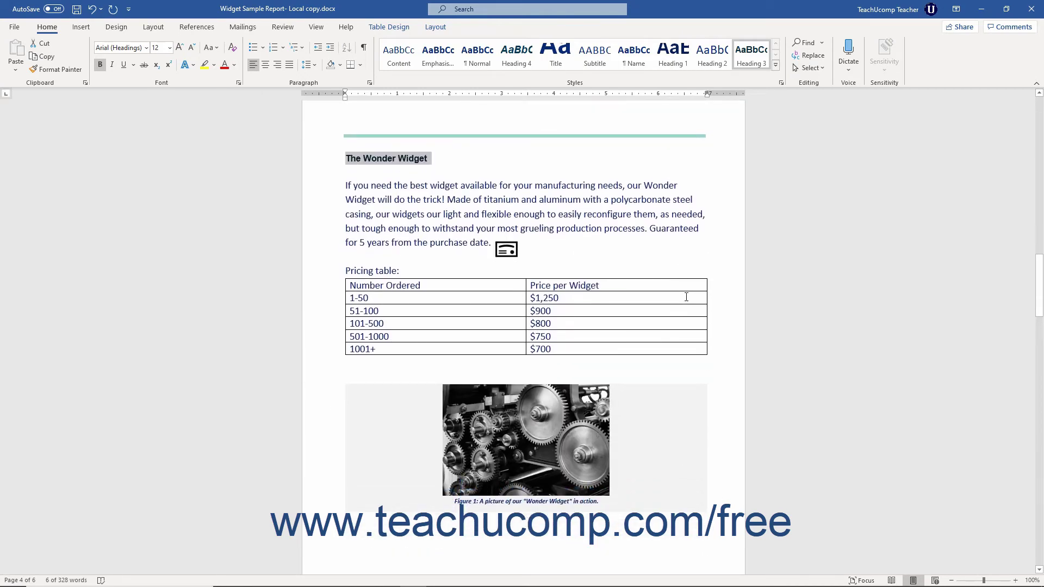
click(463, 166)
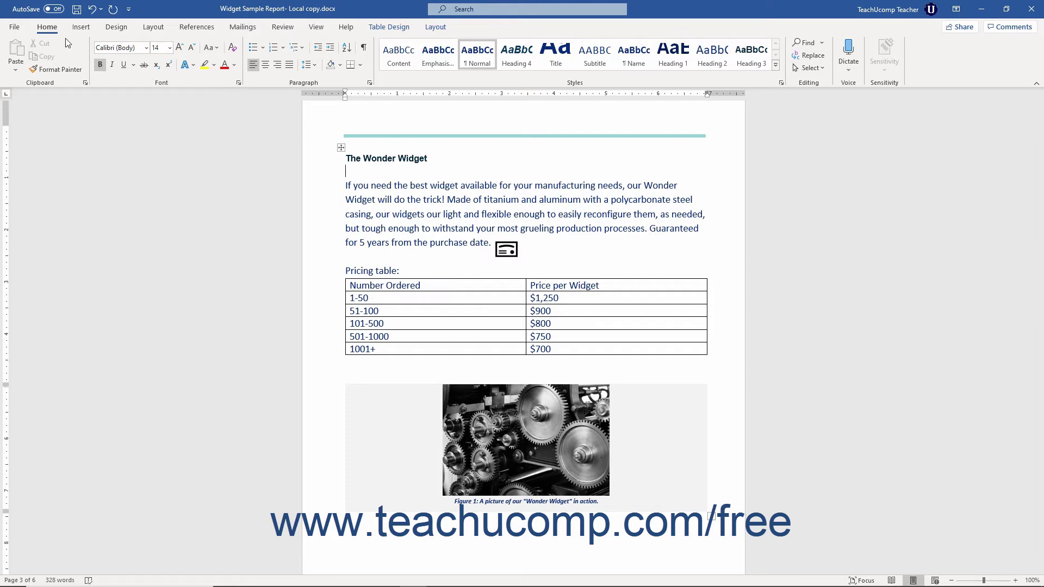
- Show the Selection pane, select Graphic 7 in it and apply Hide All to the listed objects
click(817, 67)
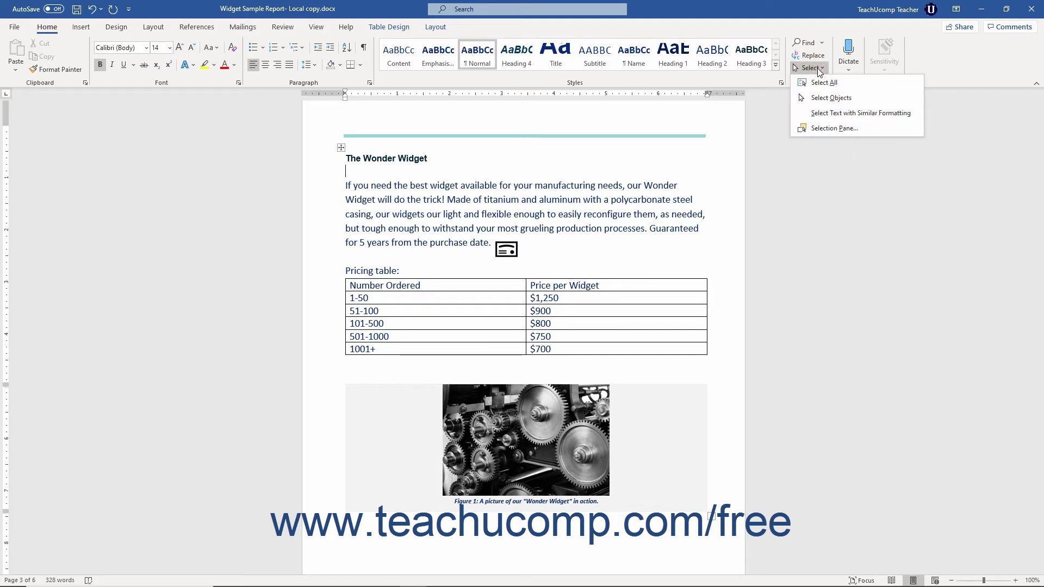
click(834, 129)
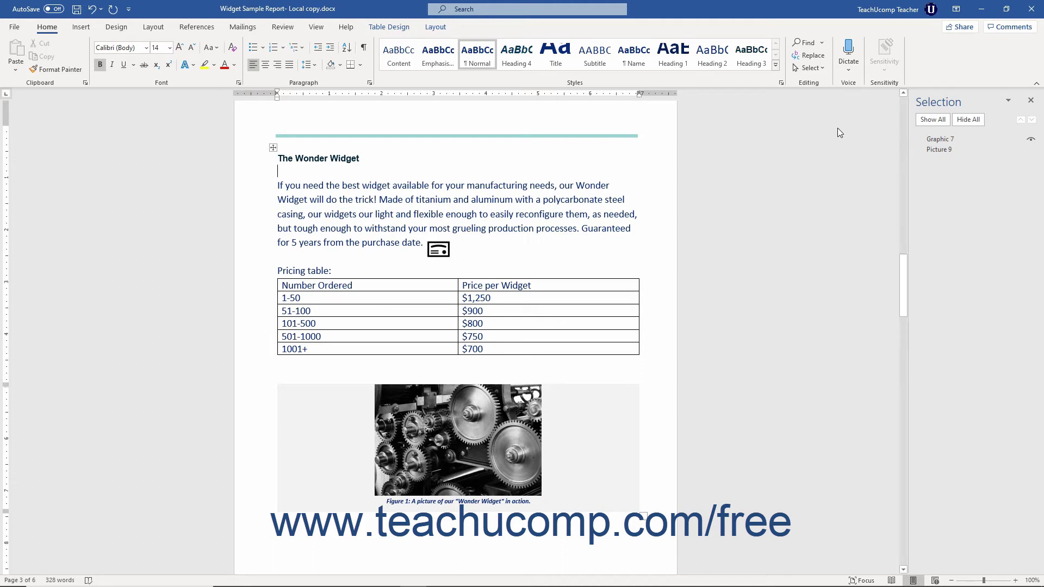
click(936, 140)
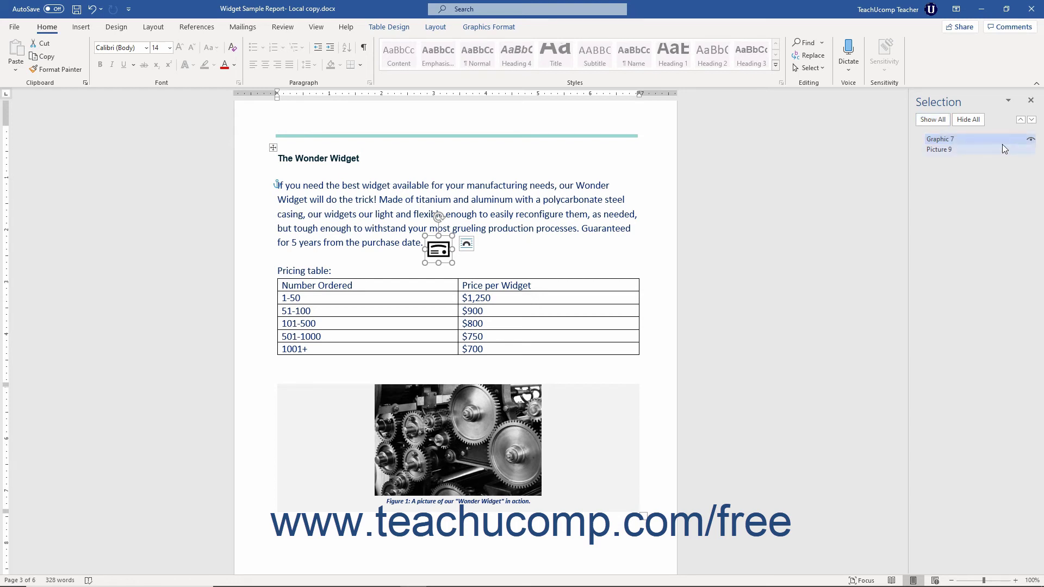
click(968, 119)
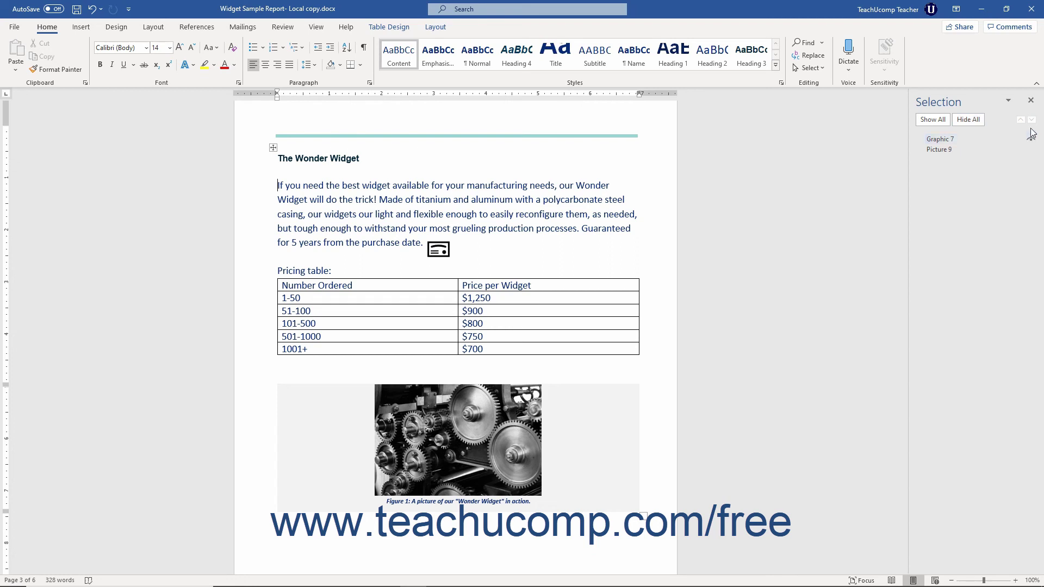
- View the Selection pane's task pane options and close the pane
click(1008, 101)
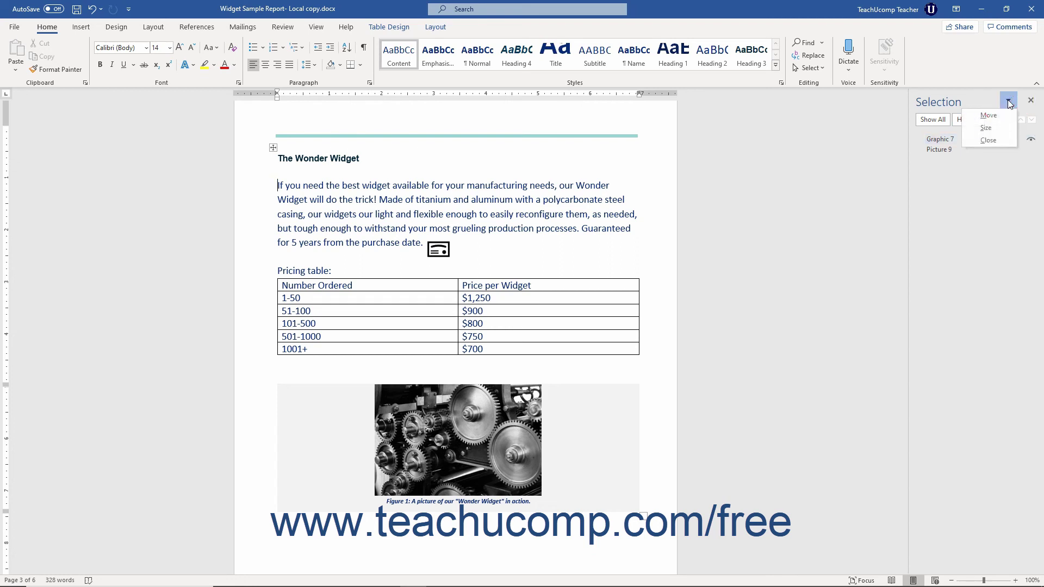
click(1009, 102)
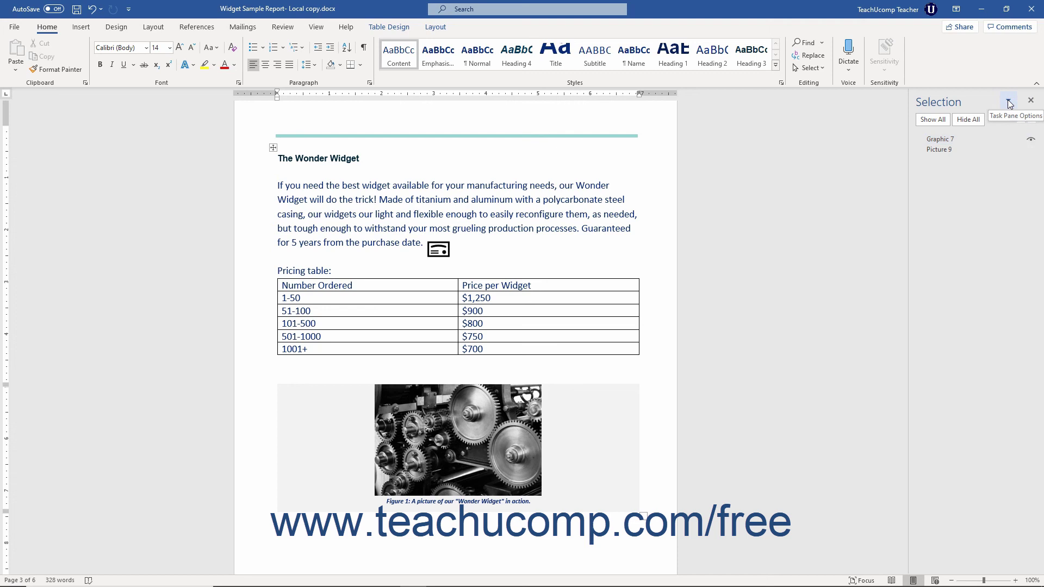
click(1009, 104)
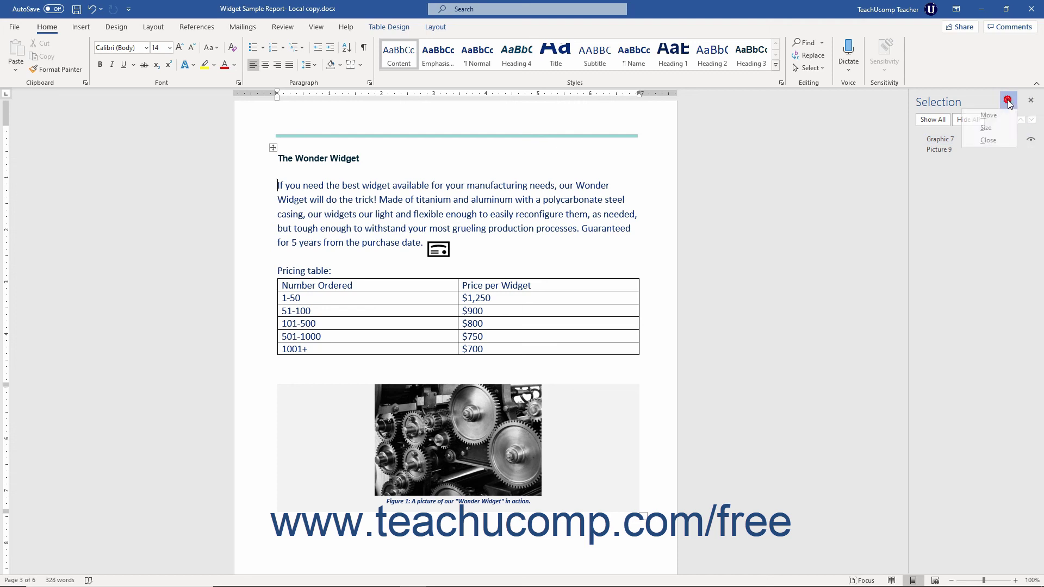
click(998, 140)
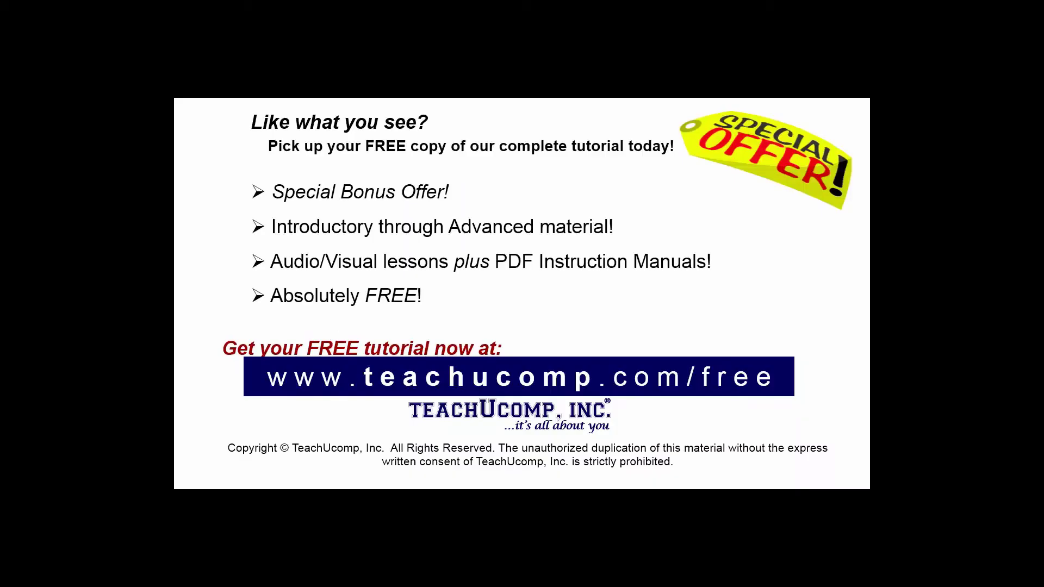